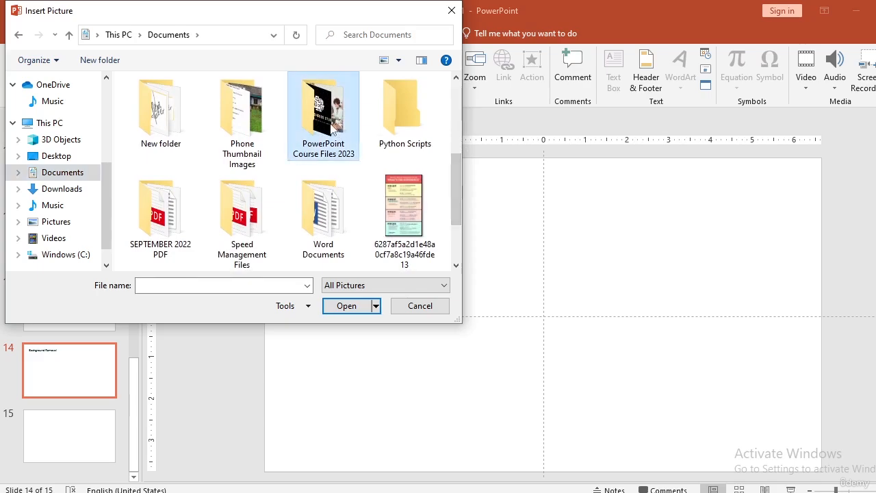
- Insert the picture 20230607_100433 from the PowerPoint Course Files 2023 folder and move it clear of the slide title
double_click(328, 113)
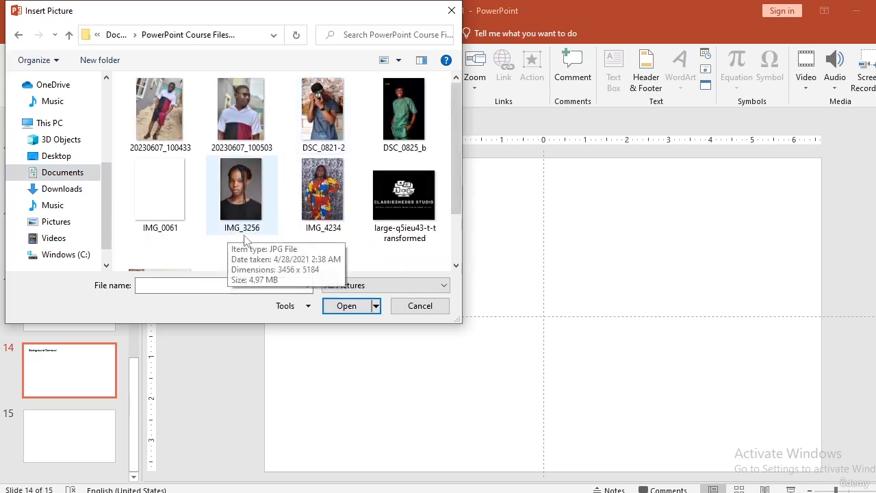
click(152, 115)
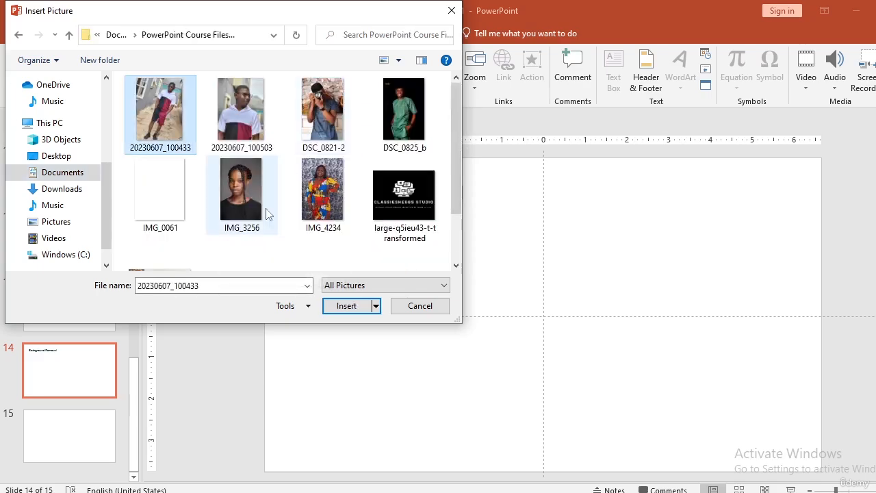
click(340, 308)
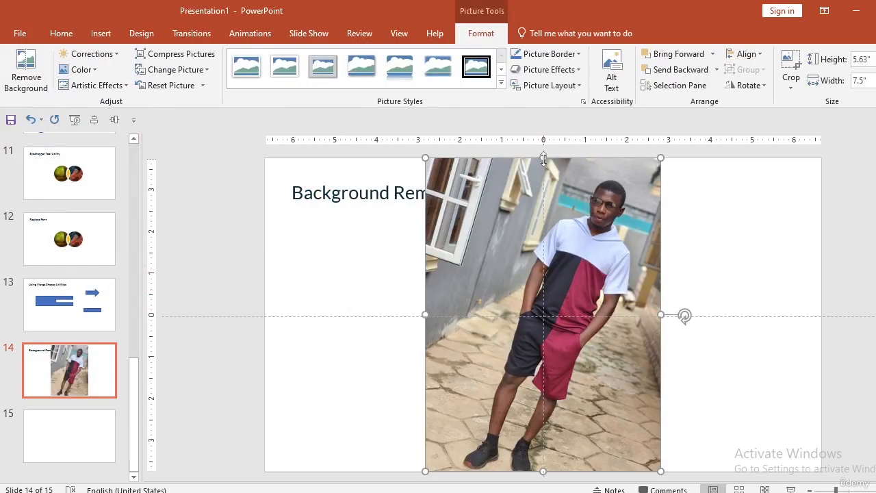
drag(543, 158, 543, 158)
drag(541, 235, 622, 238)
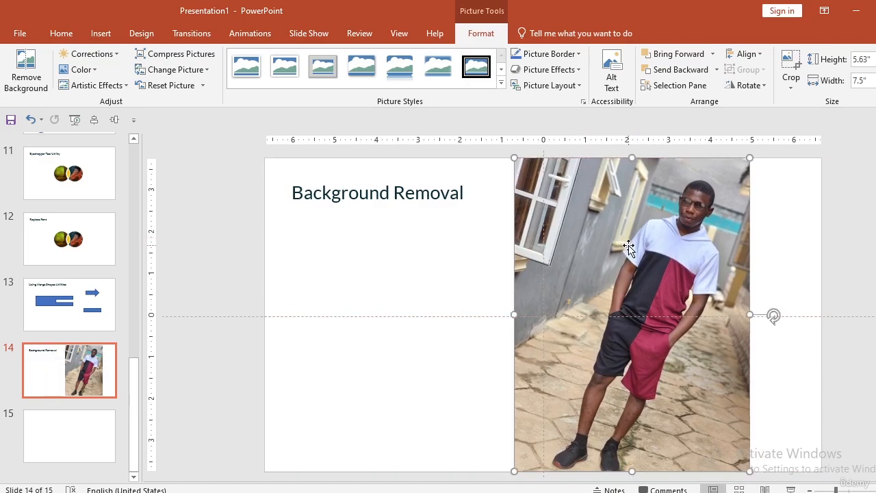
- Start Remove Background on the picture and mark the man's front shoe as an area to keep
click(29, 72)
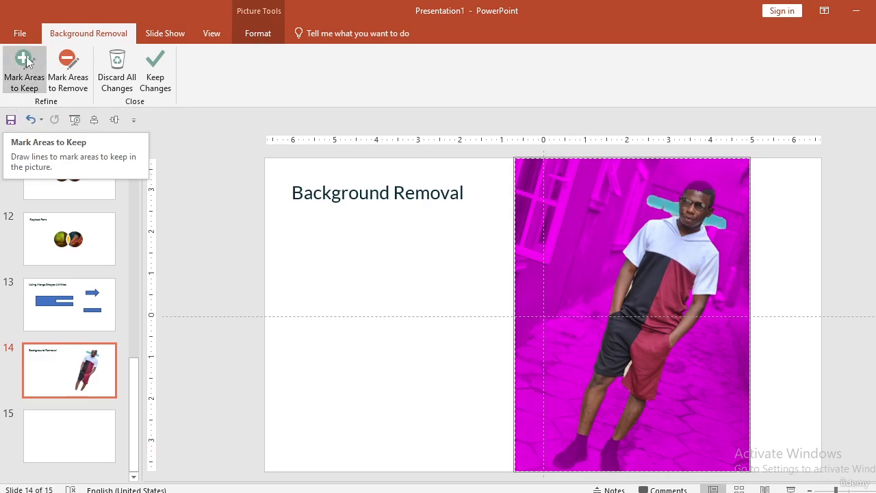
click(24, 80)
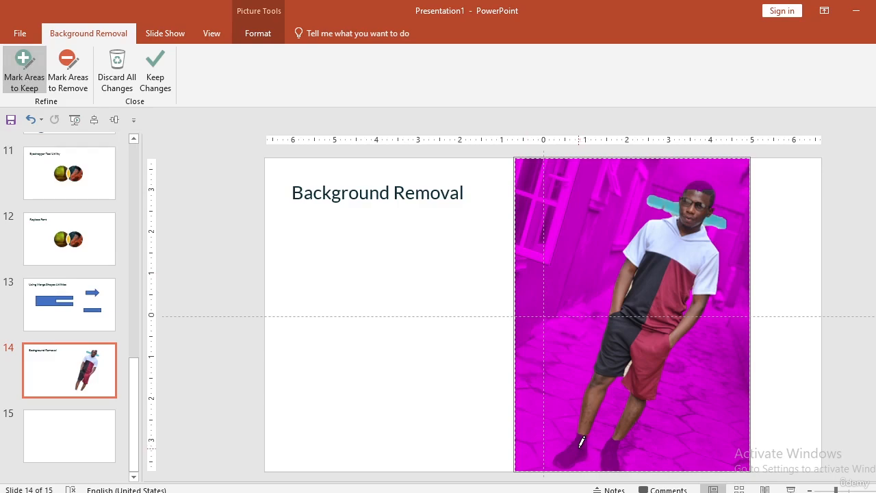
drag(576, 449, 567, 453)
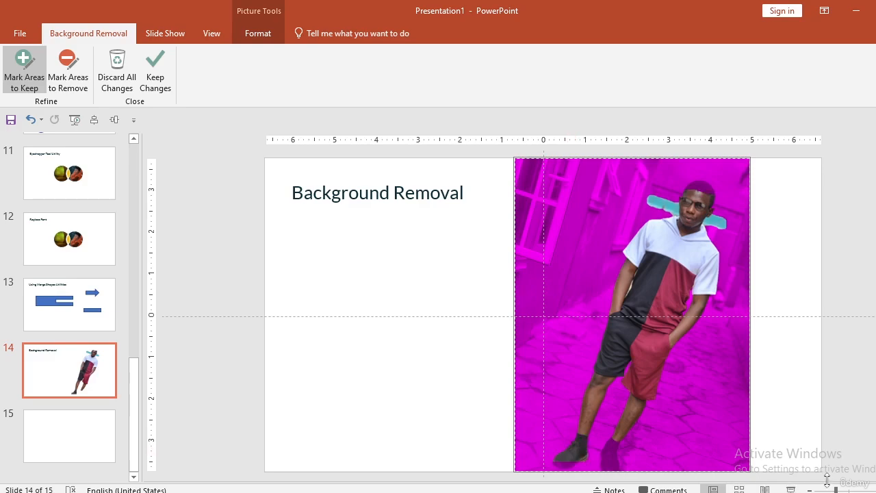
- Reopen background removal on slide 14's picture and mark the man's other shoe down to its toe as an area to keep
drag(836, 490, 846, 490)
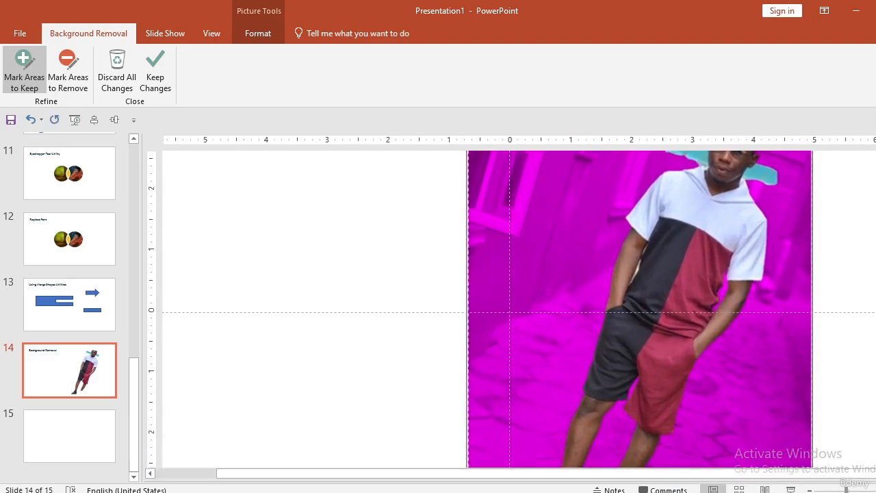
drag(875, 386, 875, 400)
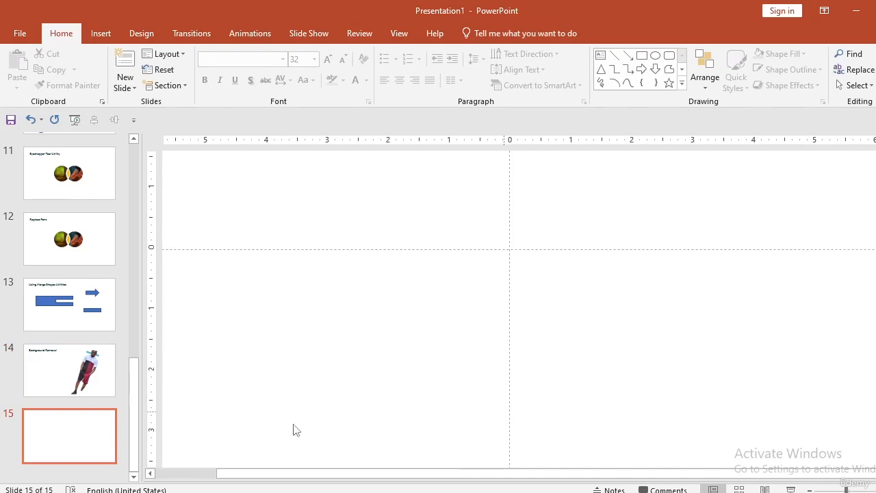
click(93, 385)
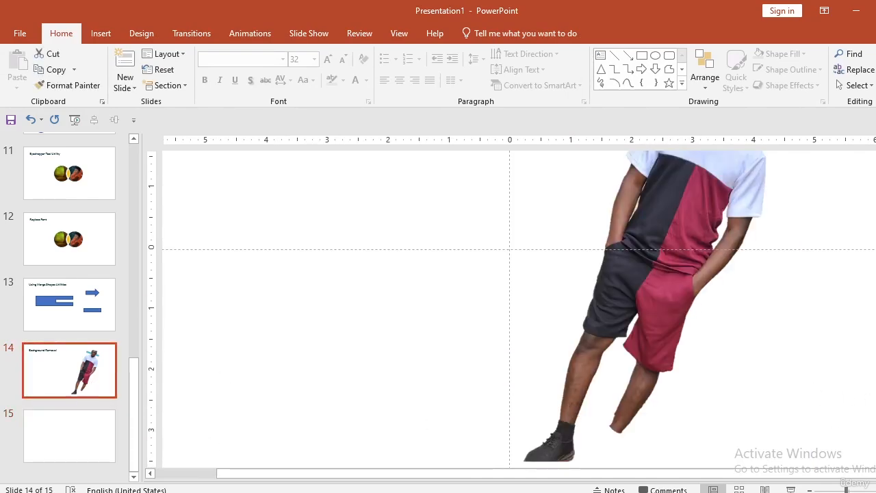
scroll(509, 308, down, 5)
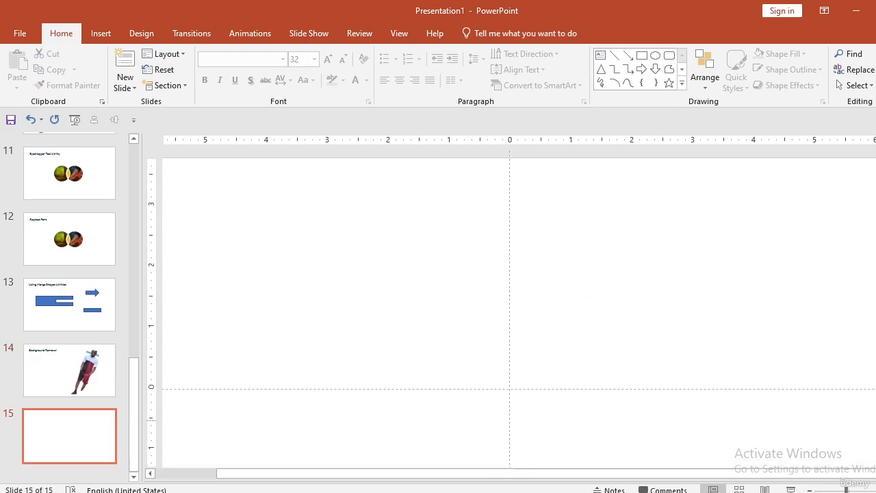
scroll(647, 346, up, 4)
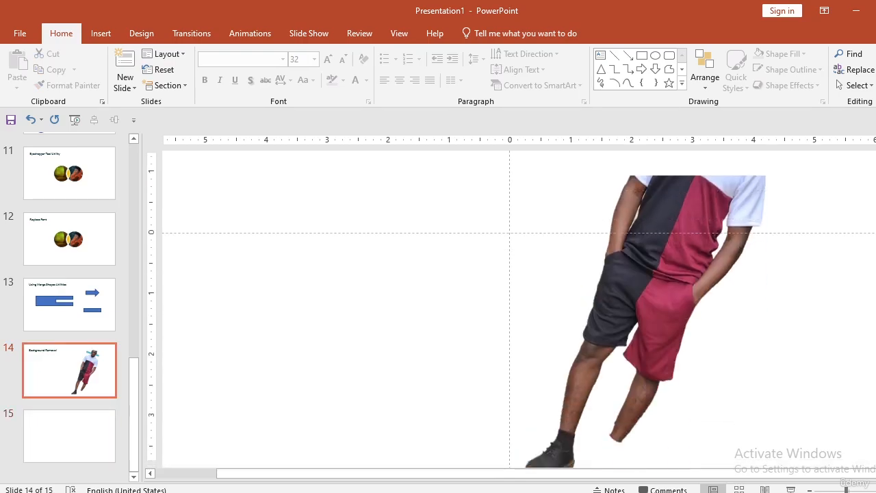
click(607, 382)
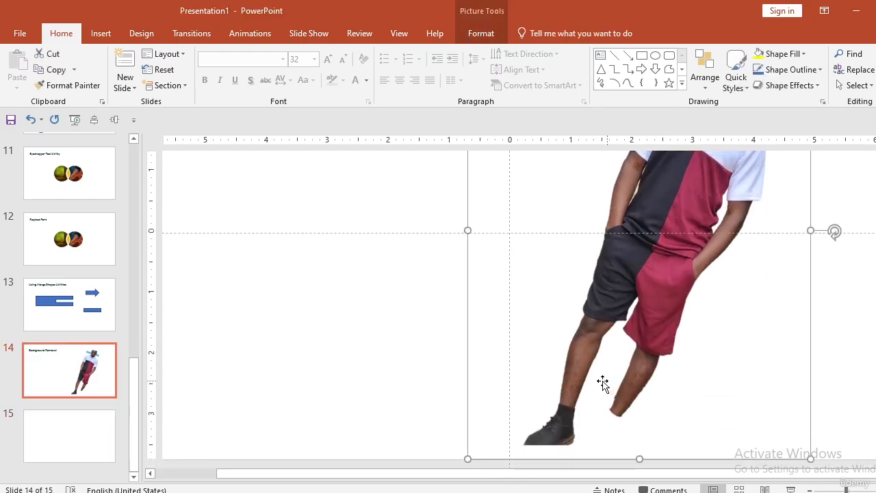
double_click(632, 293)
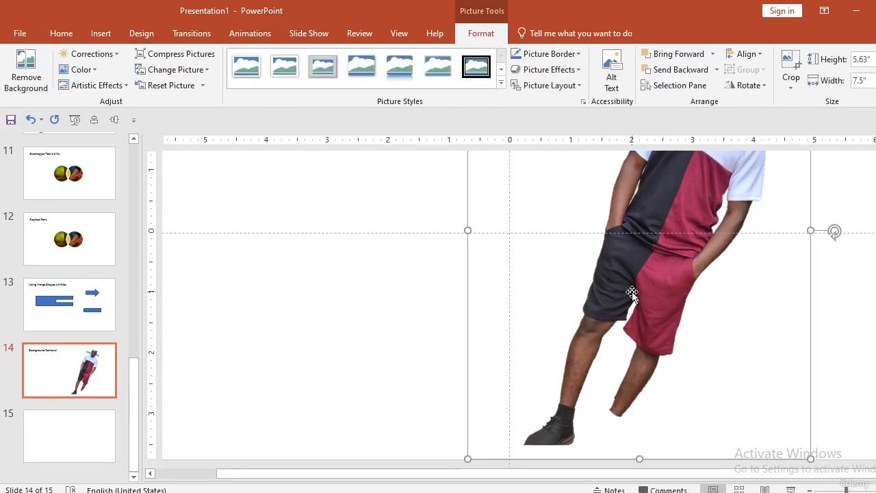
click(26, 68)
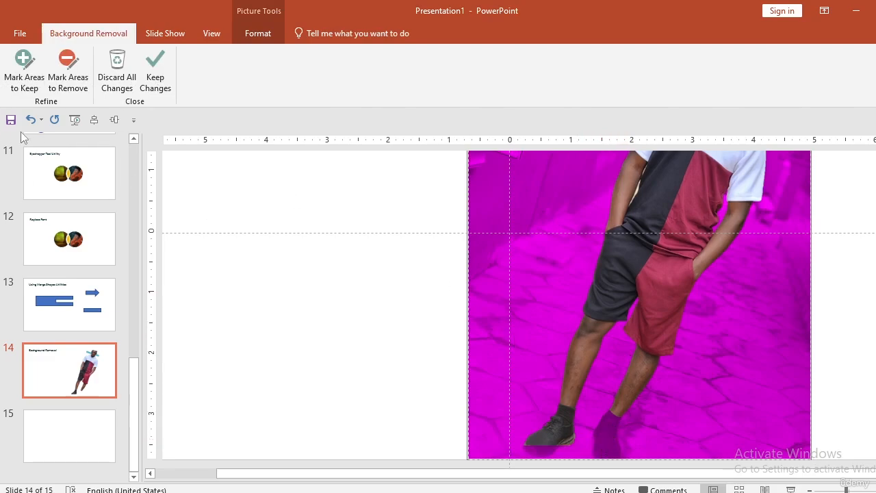
click(10, 86)
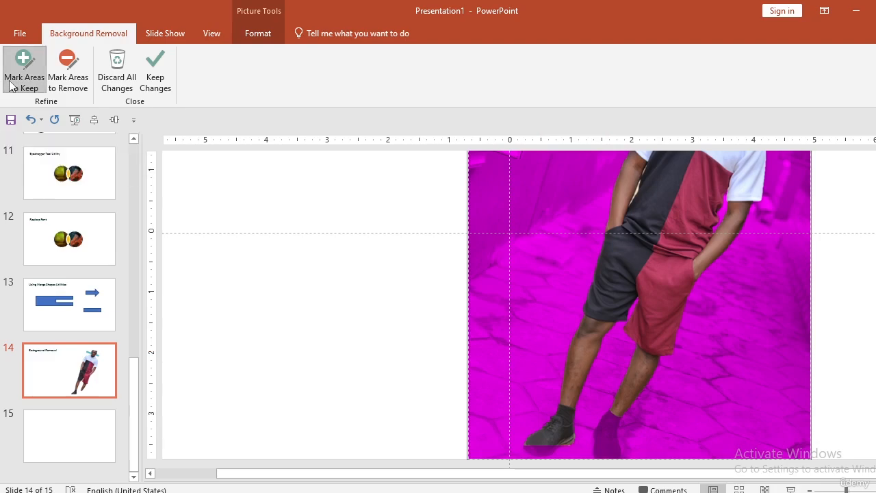
click(609, 435)
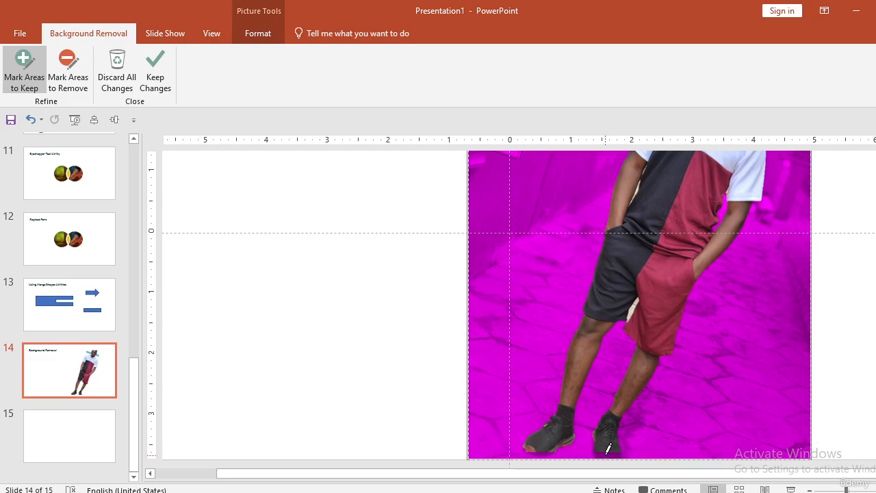
click(611, 450)
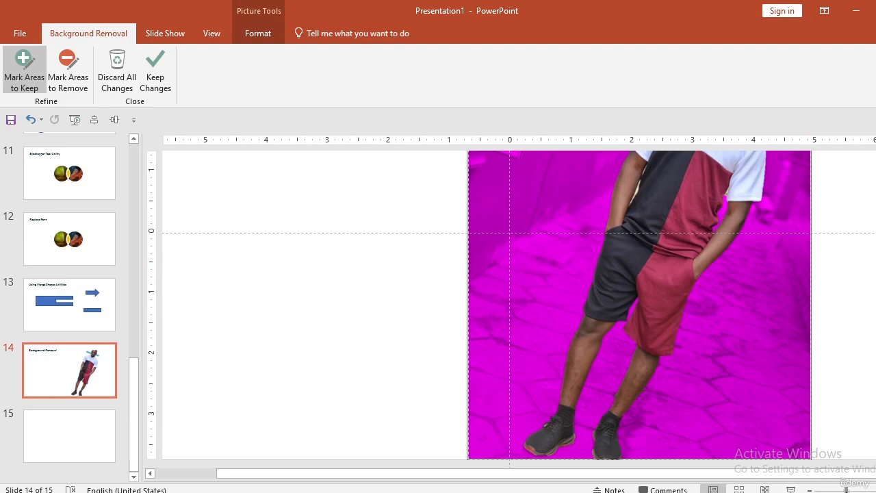
click(809, 490)
drag(842, 490, 833, 490)
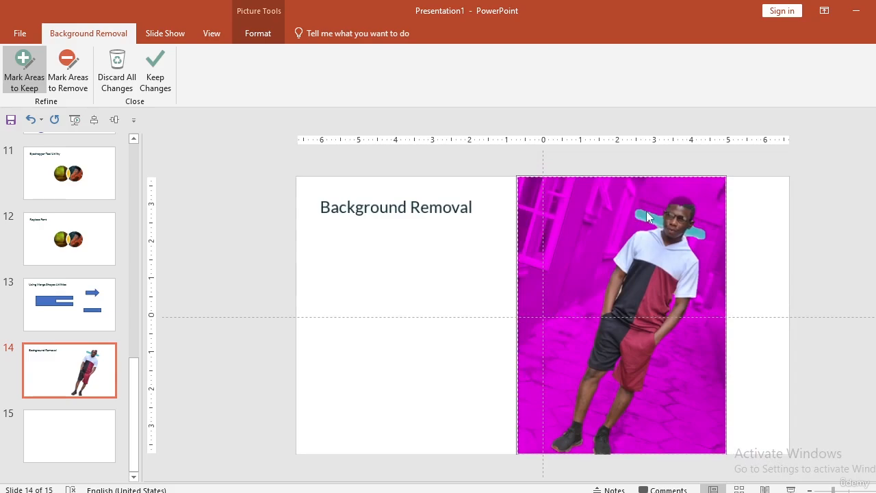
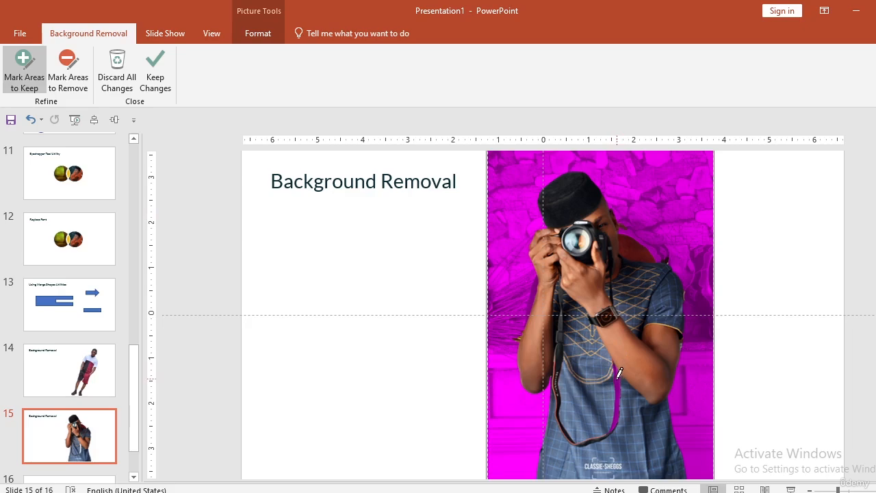
- Mark the missing section of the camera strap on slide 15's picture as an area to keep and keep the changes
drag(618, 373, 621, 413)
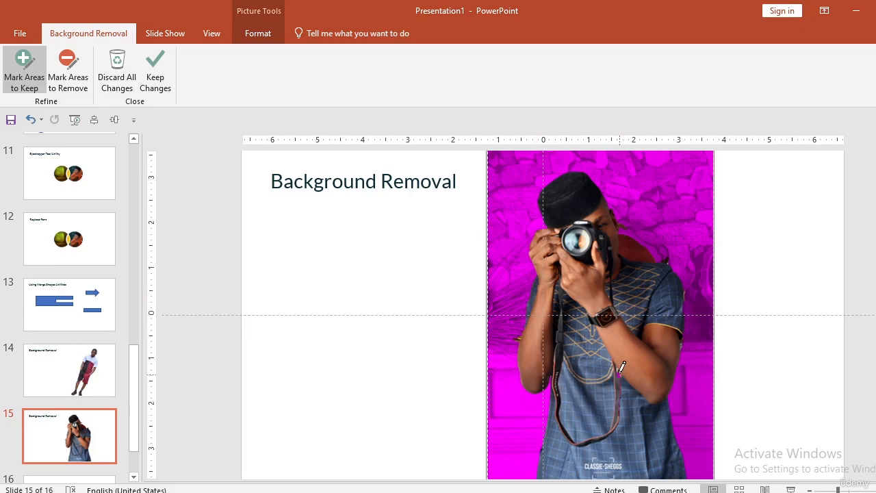
drag(617, 372, 620, 375)
click(154, 85)
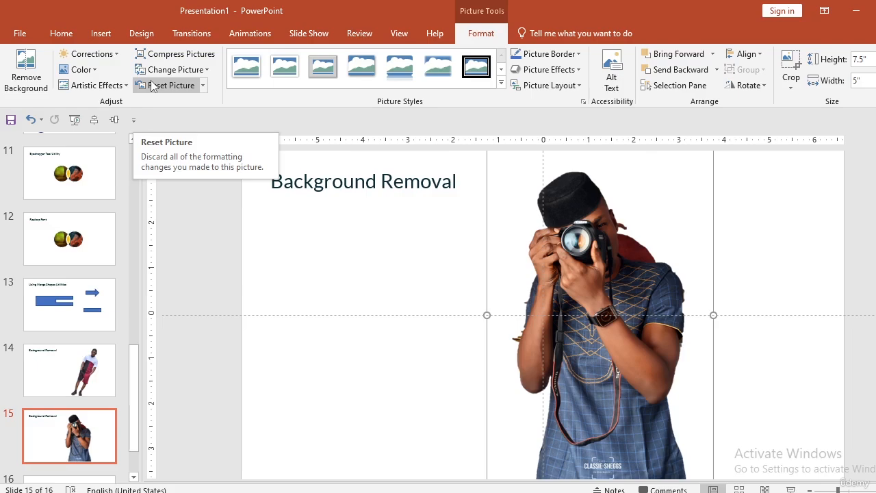
- Reopen background removal and mark the red patch behind the photographer's shoulder as an area to remove, keeping the changes
click(26, 81)
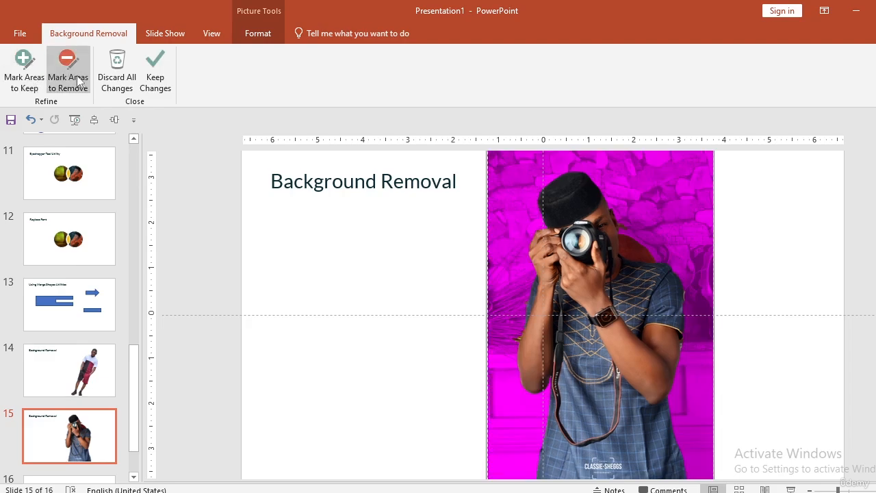
click(67, 81)
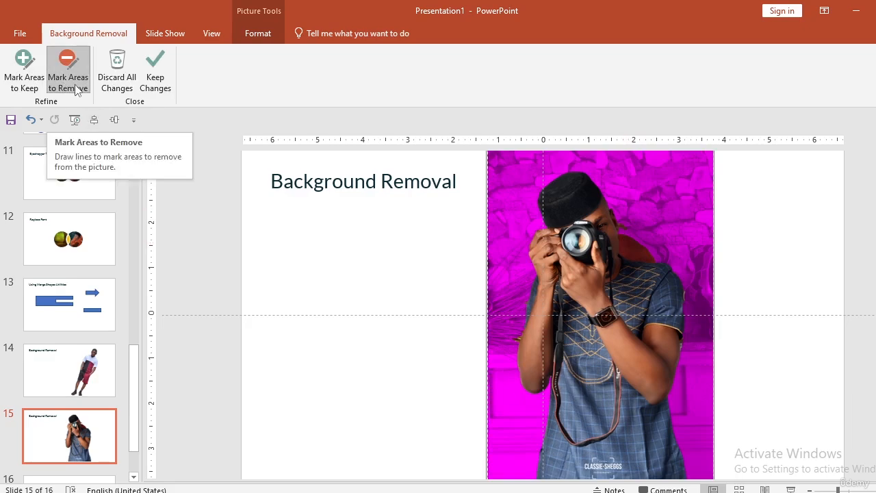
drag(624, 240, 639, 250)
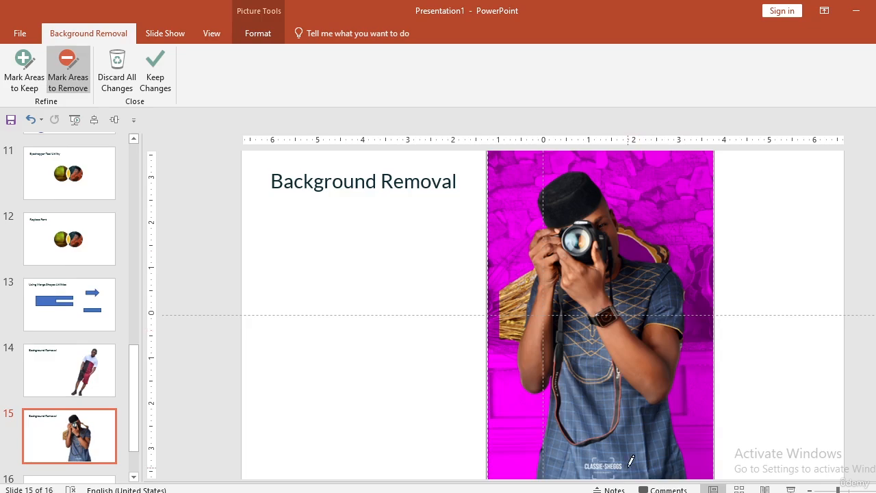
click(152, 95)
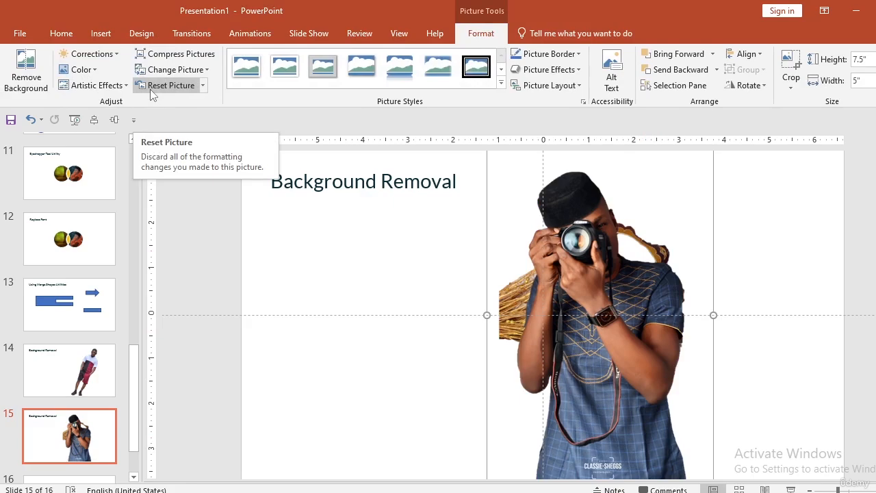
- Mark the background on both sides of the photographer, including the straw and chair frame, as areas to remove and keep the changes
click(36, 80)
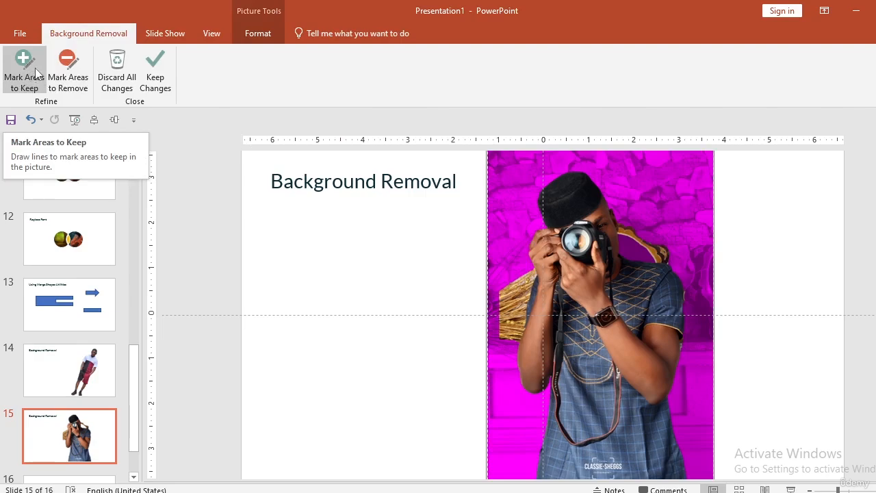
click(68, 71)
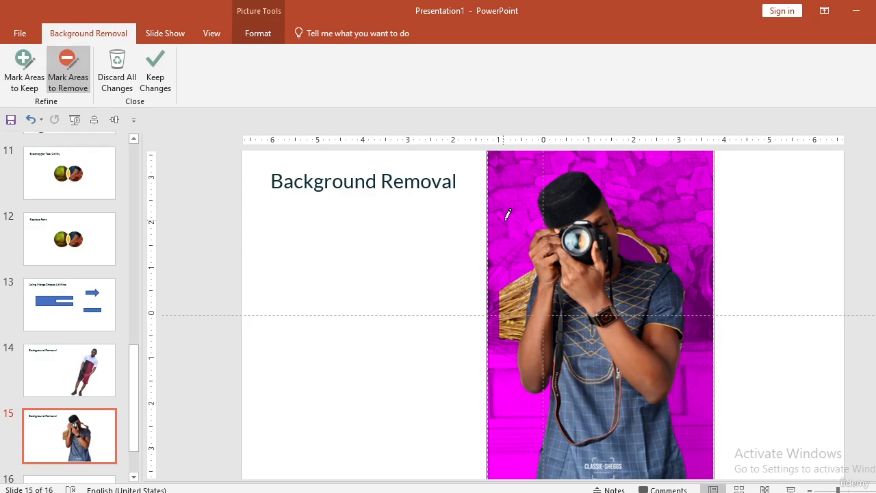
mouse_move(510, 225)
mouse_down()
mouse_move(514, 181)
mouse_move(535, 166)
mouse_move(590, 158)
mouse_move(643, 169)
mouse_move(689, 213)
mouse_move(705, 277)
mouse_up()
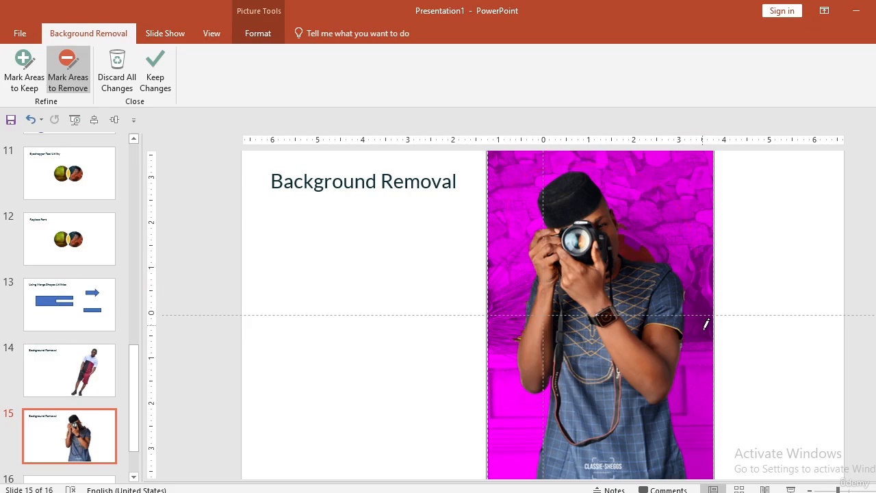
drag(510, 361, 520, 445)
drag(694, 366, 701, 469)
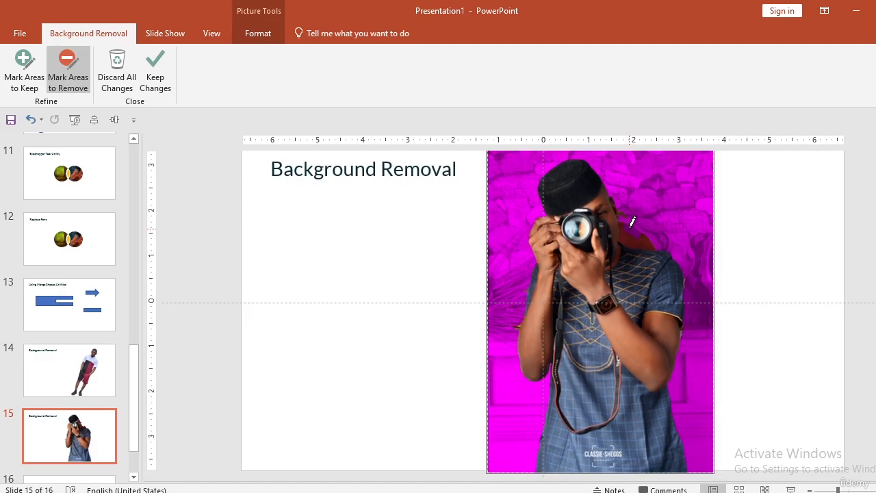
click(165, 70)
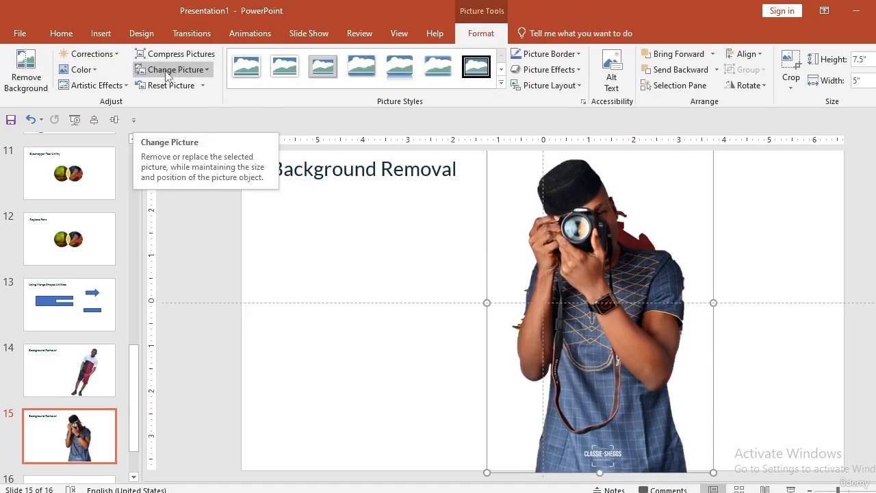
- Mark the remaining red chair patch above the photographer's shoulder for removal and keep the changes
click(26, 69)
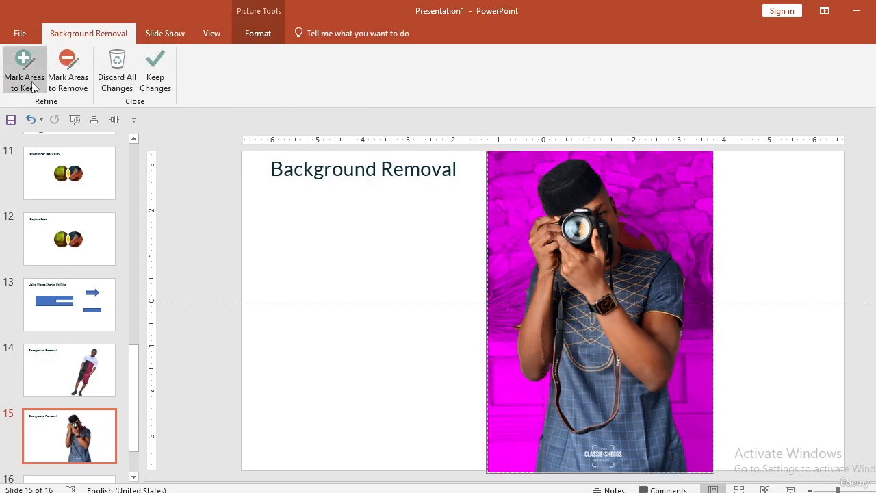
click(69, 79)
click(642, 240)
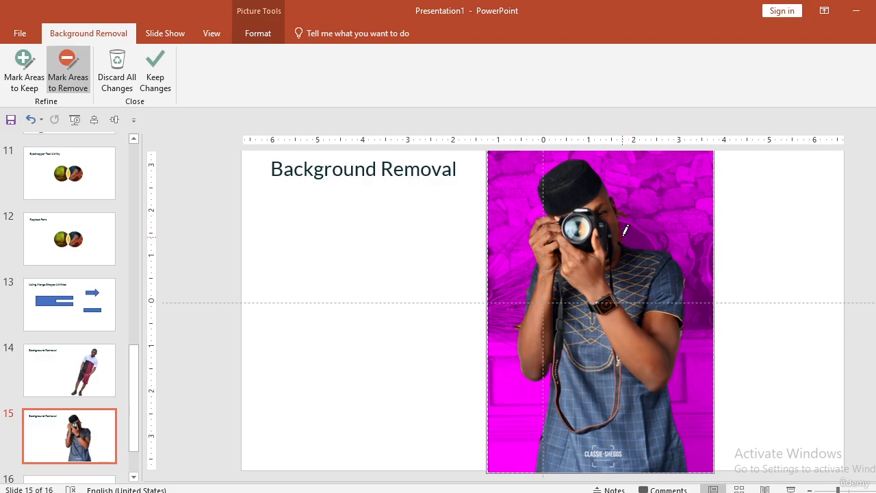
click(152, 89)
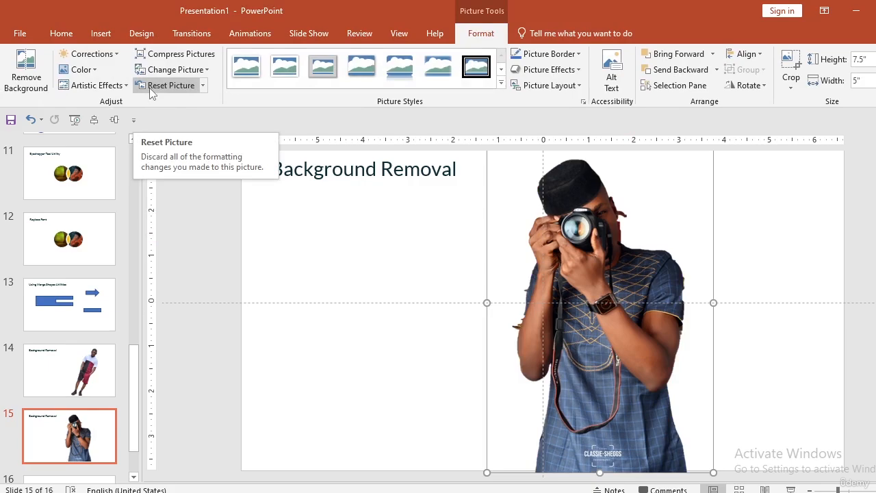
- Mark the leftover background sliver beside the photographer's face for removal and keep the changes
click(23, 76)
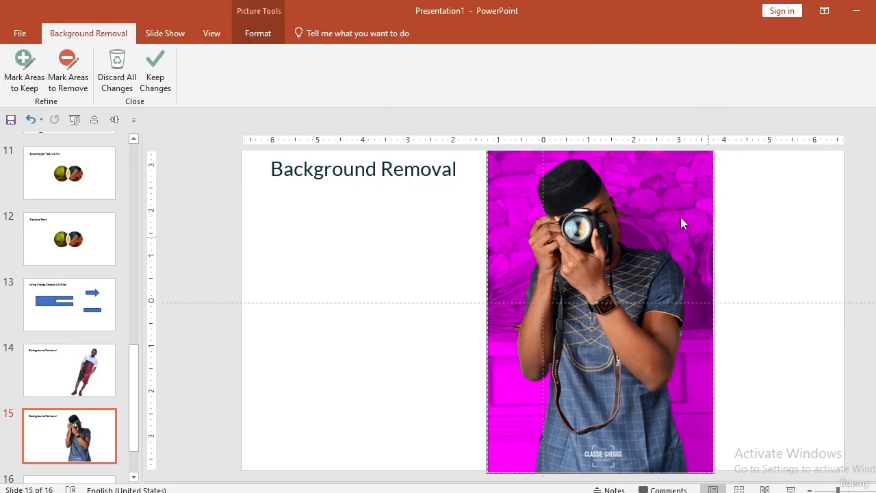
click(67, 76)
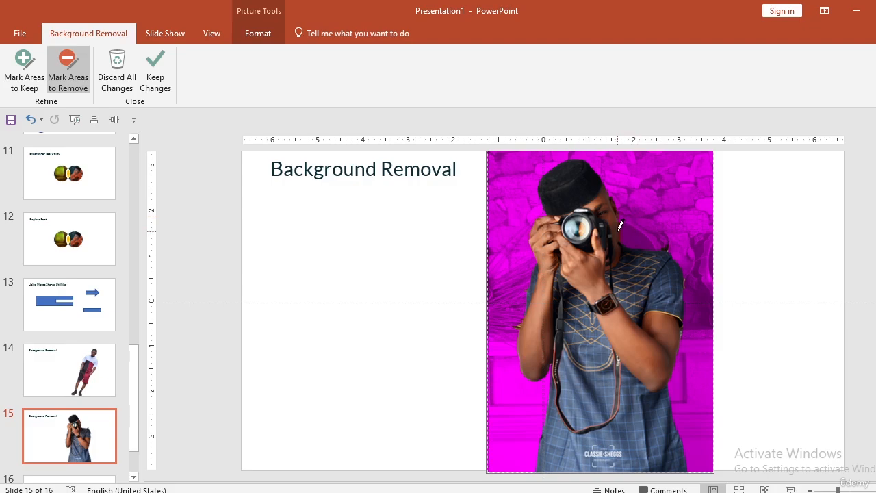
drag(622, 238, 622, 230)
click(156, 92)
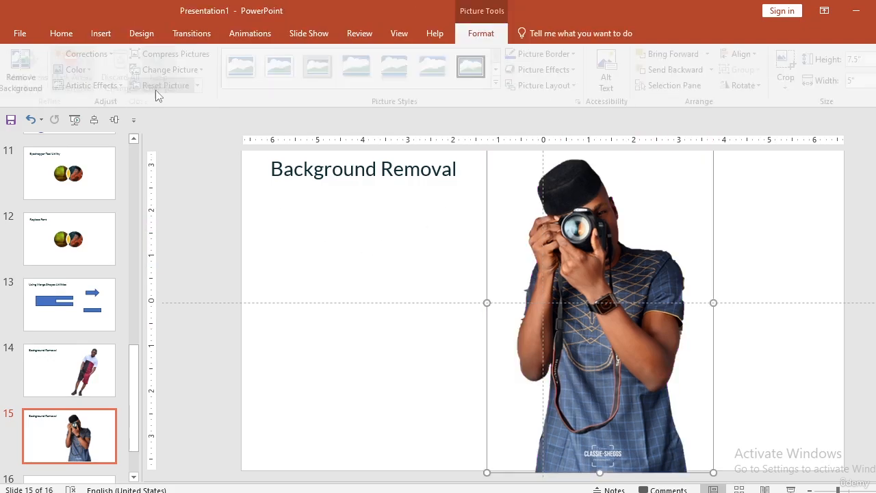